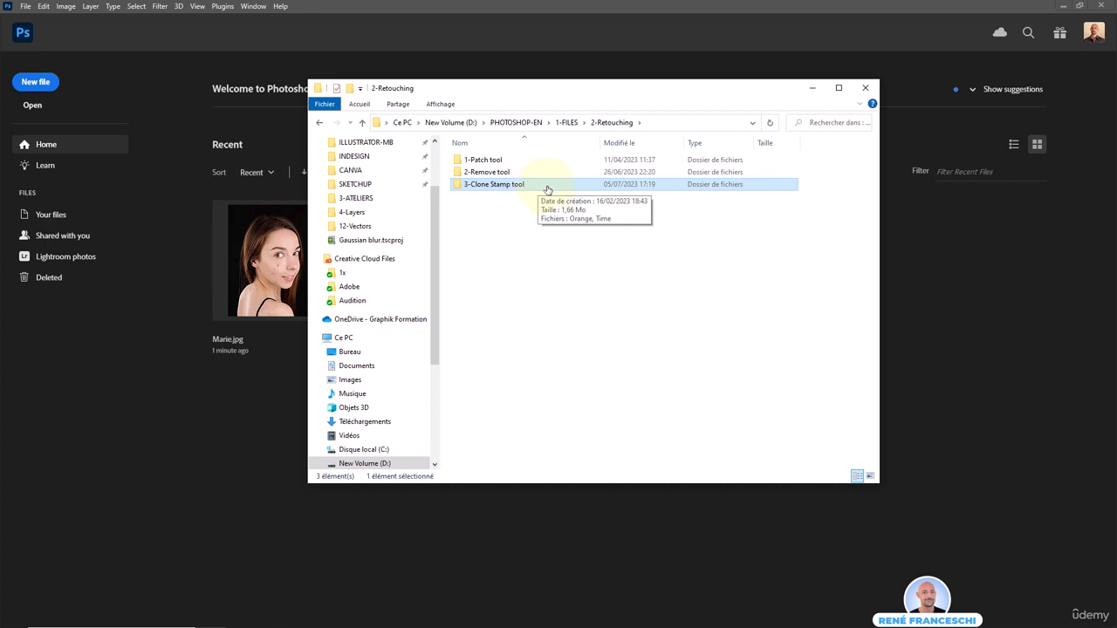
Open the Orange image from the 3-Clone Stamp tool folder in Photoshop and add an empty layer above the background
{"action": "double_click", "coordinate": [547, 186]}
{"action": "left_click", "coordinate": [494, 180]}
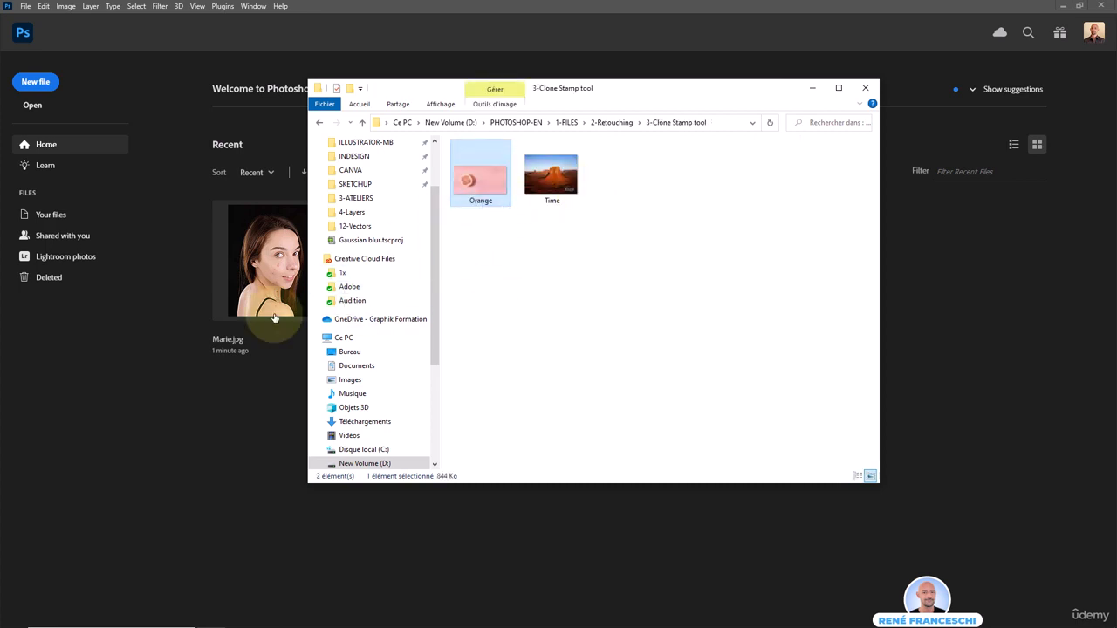
{"action": "left_click_drag", "start_coordinate": [274, 317], "coordinate": [262, 249]}
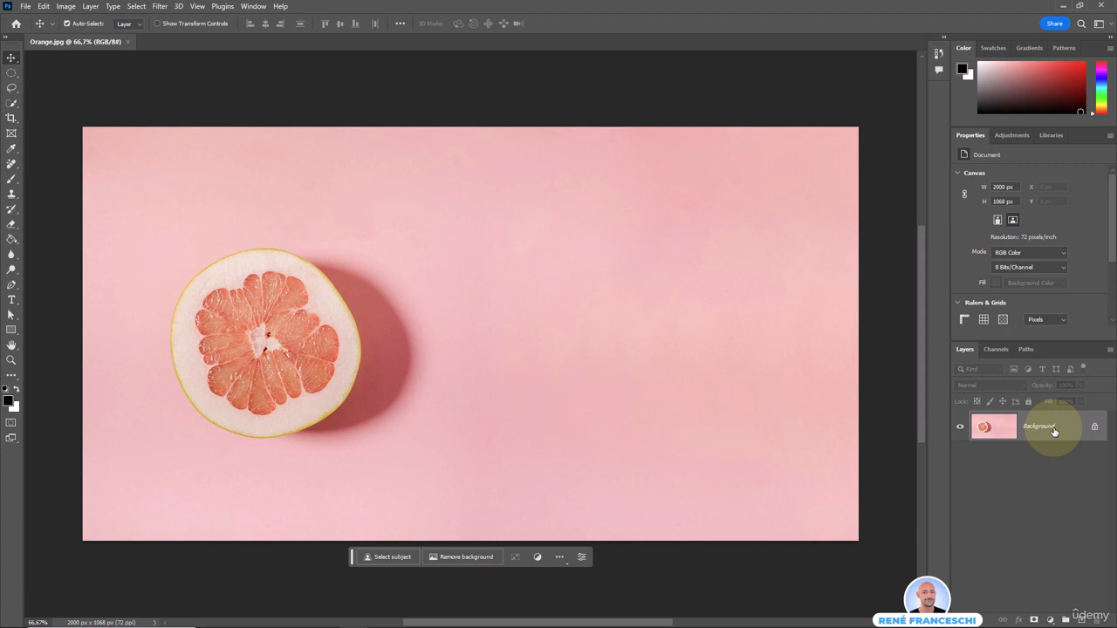
{"action": "left_click", "coordinate": [1082, 620]}
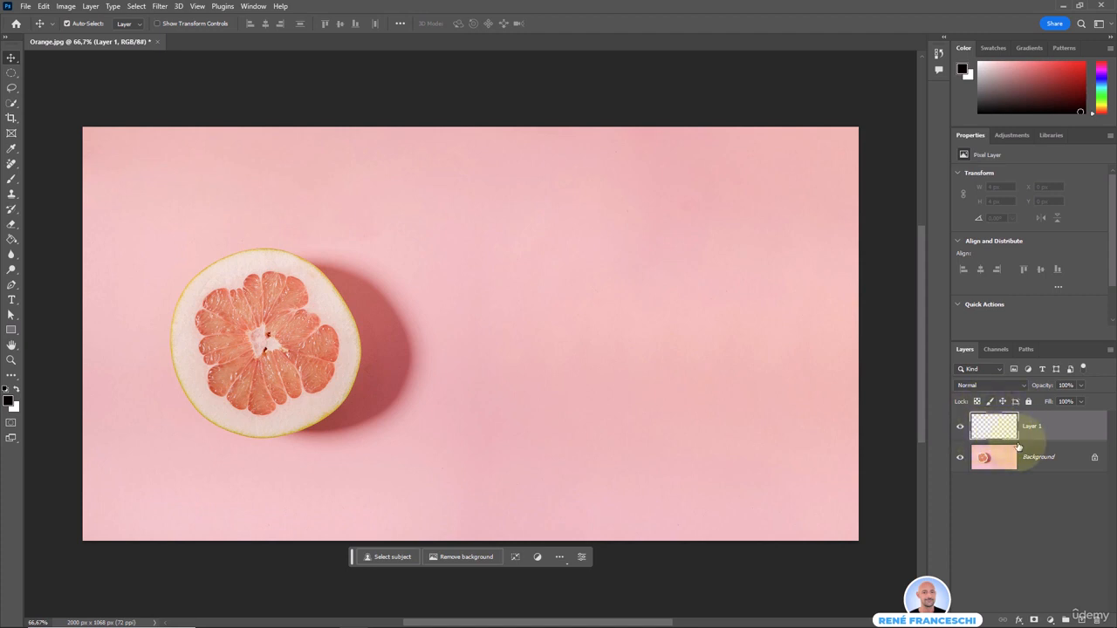
Set up the Clone Stamp tool with a 199 px brush at 0% hardness, sampling all layers
{"action": "left_click", "coordinate": [13, 196]}
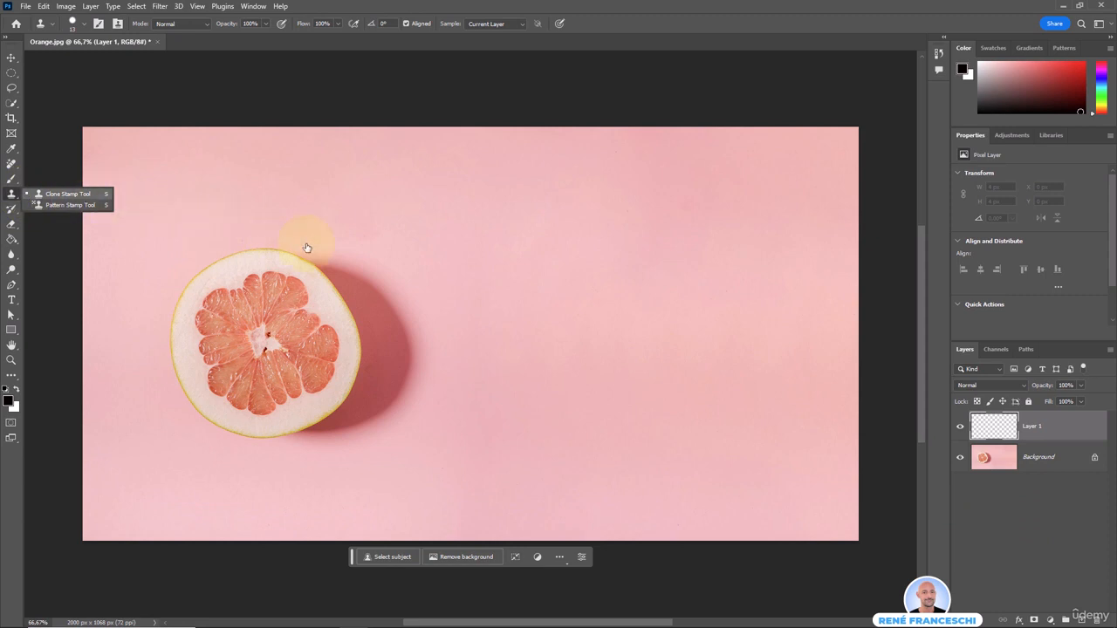
{"action": "right_click", "coordinate": [435, 211]}
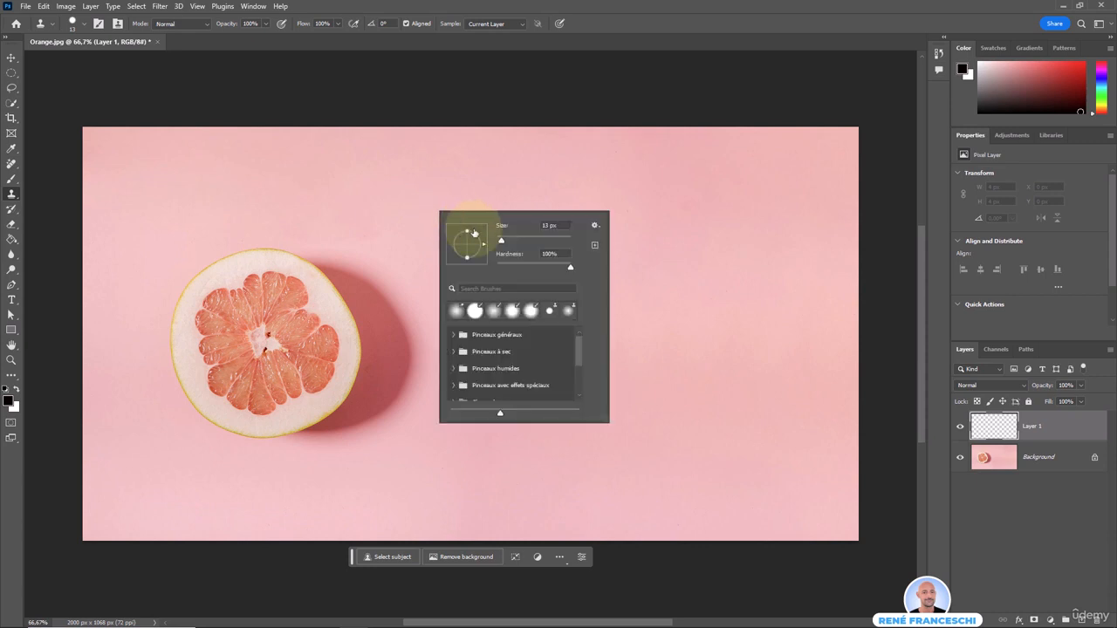
{"action": "left_click_drag", "start_coordinate": [499, 242], "coordinate": [551, 243]}
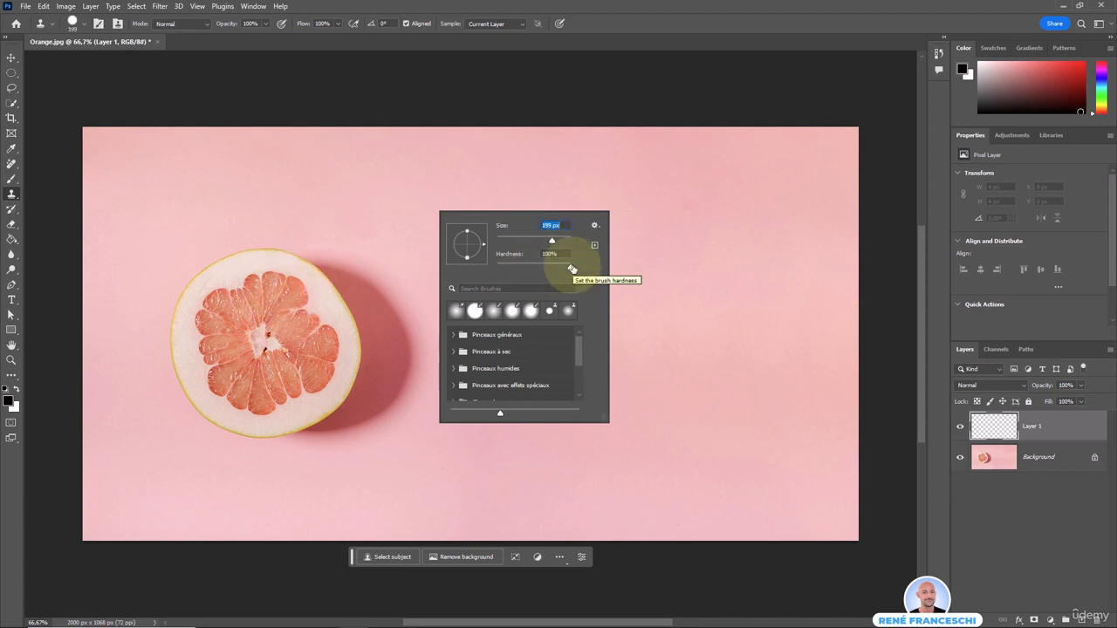
{"action": "left_click_drag", "start_coordinate": [571, 269], "coordinate": [493, 274]}
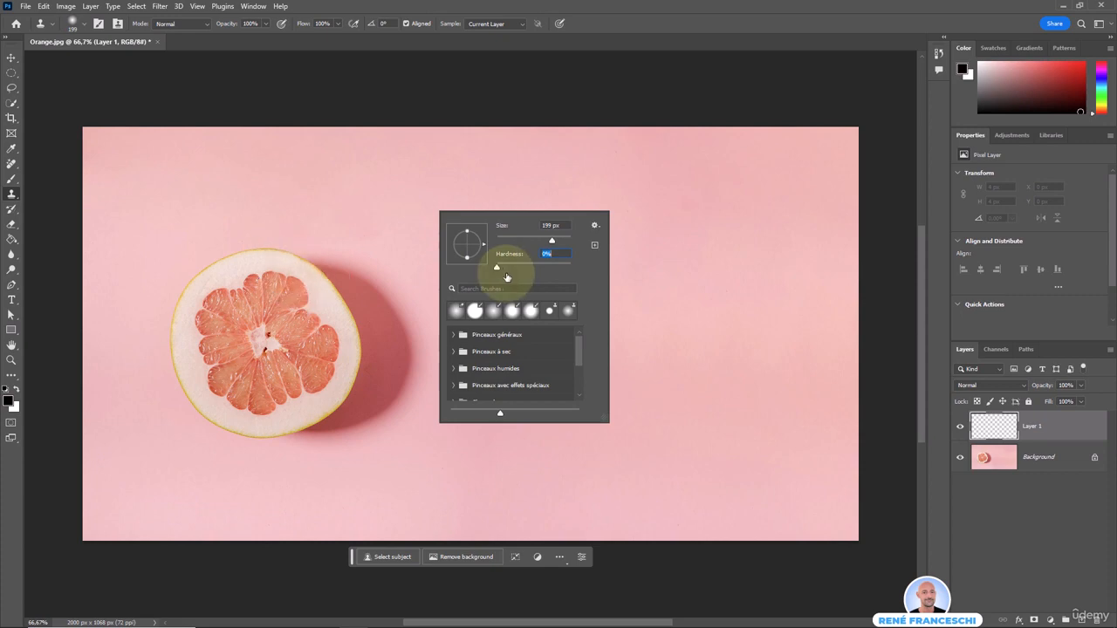
{"action": "key", "text": "Return"}
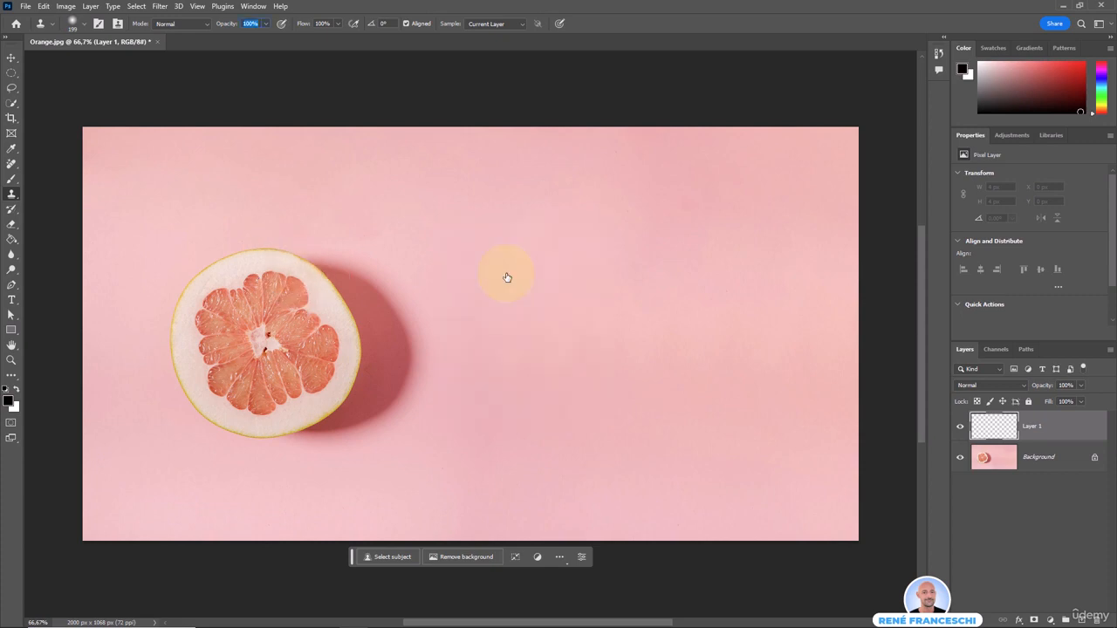
{"action": "left_click", "coordinate": [497, 25]}
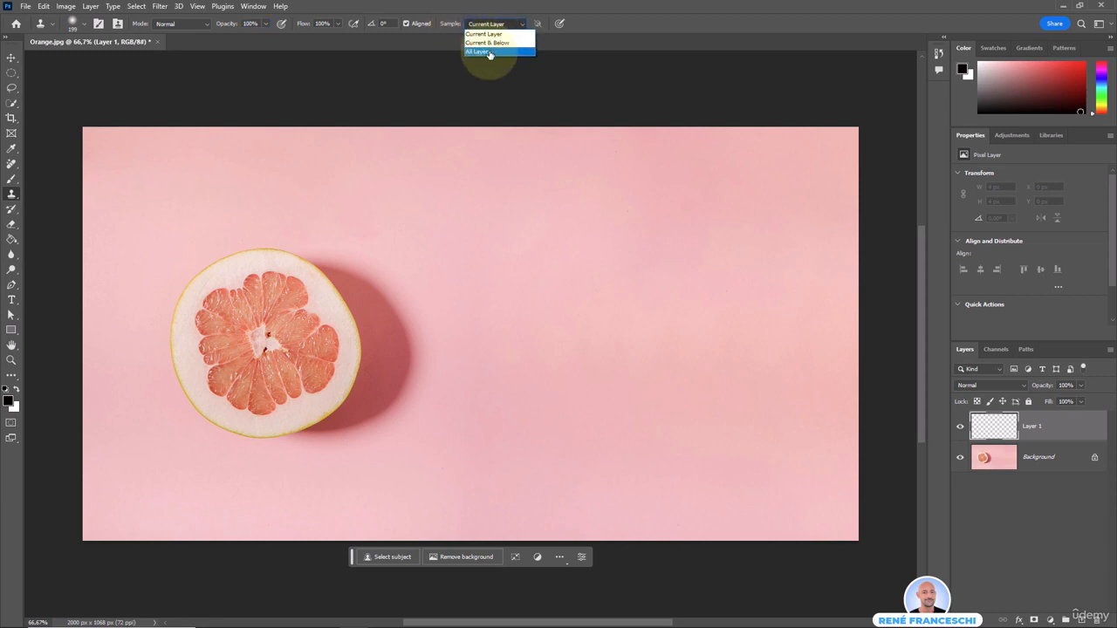
{"action": "left_click", "coordinate": [489, 52]}
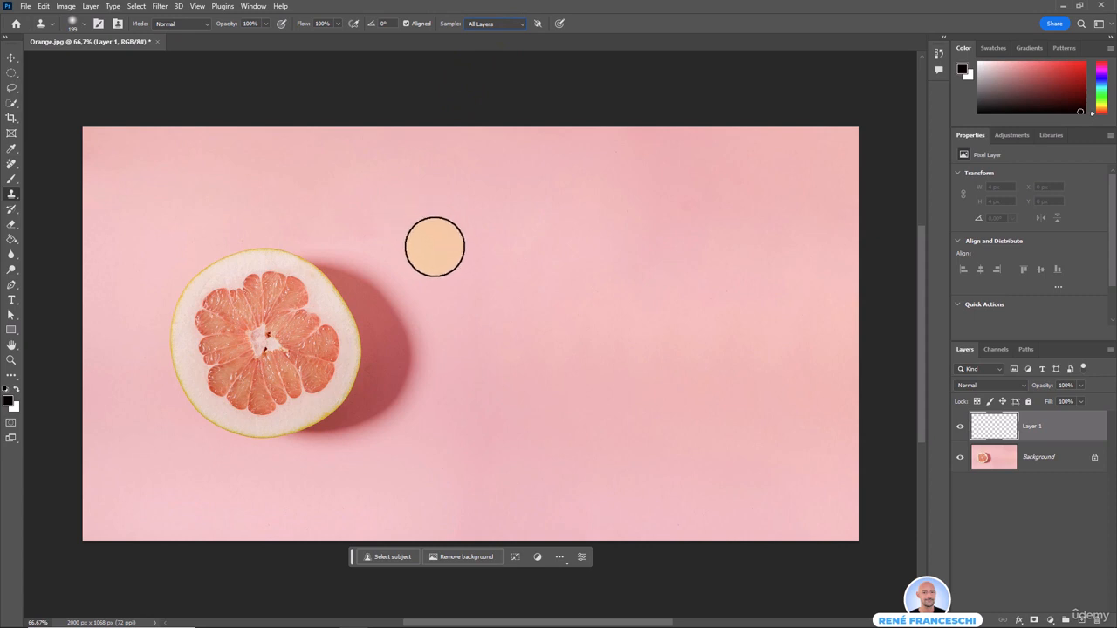
Clone the grapefruit half with its shadow onto Layer 1, in the empty pink area right of the original
{"action": "left_click", "coordinate": [1010, 457]}
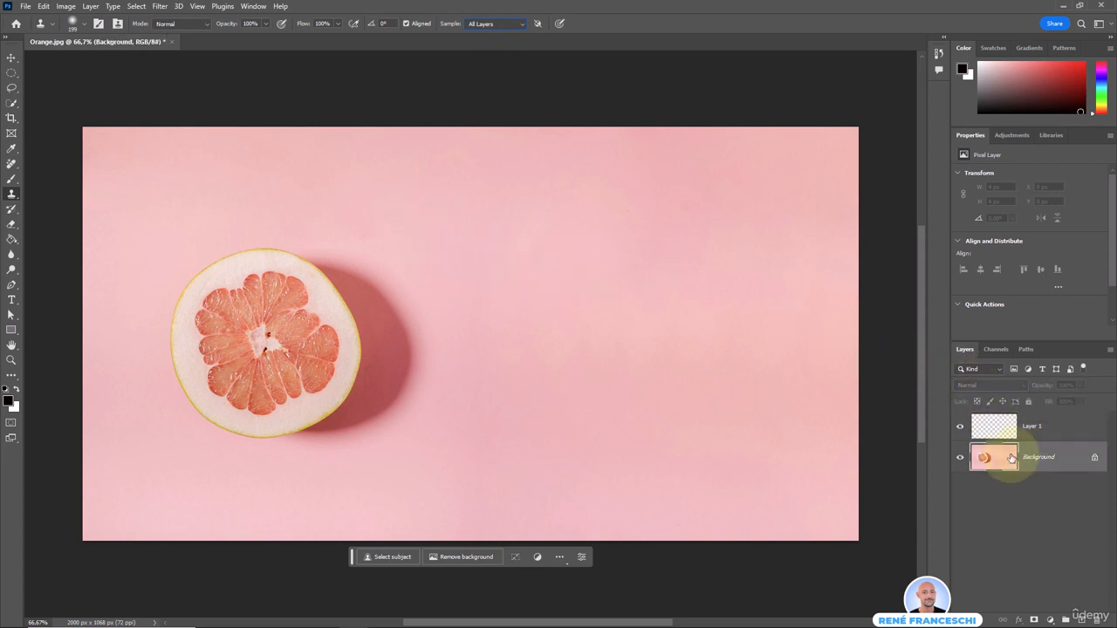
{"action": "left_click", "coordinate": [997, 427]}
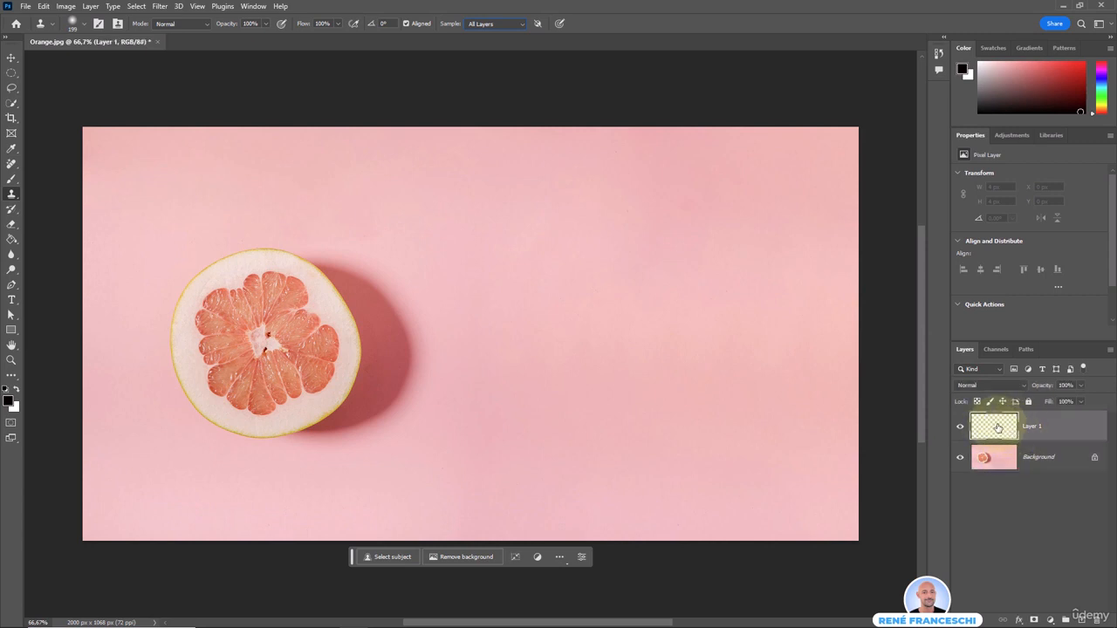
{"action": "mouse_move", "coordinate": [249, 304]}
{"action": "left_mouse_down"}
{"action": "mouse_move", "coordinate": [318, 315]}
{"action": "mouse_move", "coordinate": [288, 288]}
{"action": "left_mouse_up"}
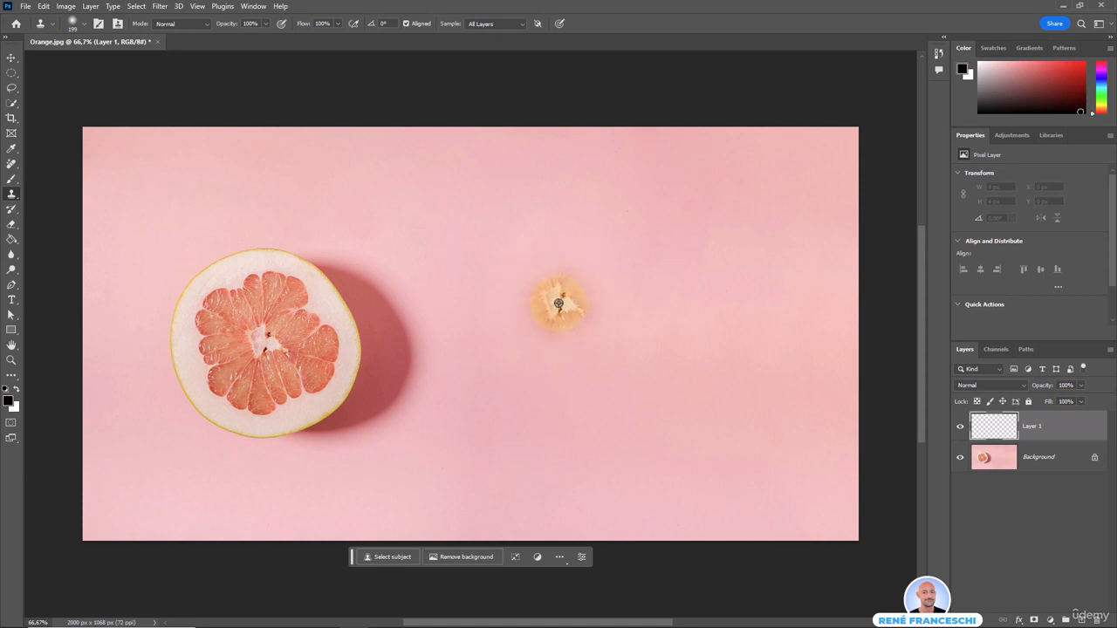
{"action": "mouse_move", "coordinate": [562, 305]}
{"action": "left_mouse_down"}
{"action": "mouse_move", "coordinate": [550, 314]}
{"action": "mouse_move", "coordinate": [562, 295]}
{"action": "mouse_move", "coordinate": [558, 312]}
{"action": "mouse_move", "coordinate": [535, 311]}
{"action": "mouse_move", "coordinate": [558, 332]}
{"action": "mouse_move", "coordinate": [532, 315]}
{"action": "mouse_move", "coordinate": [558, 301]}
{"action": "mouse_move", "coordinate": [542, 314]}
{"action": "mouse_move", "coordinate": [532, 297]}
{"action": "mouse_move", "coordinate": [576, 295]}
{"action": "mouse_move", "coordinate": [563, 302]}
{"action": "left_mouse_up"}
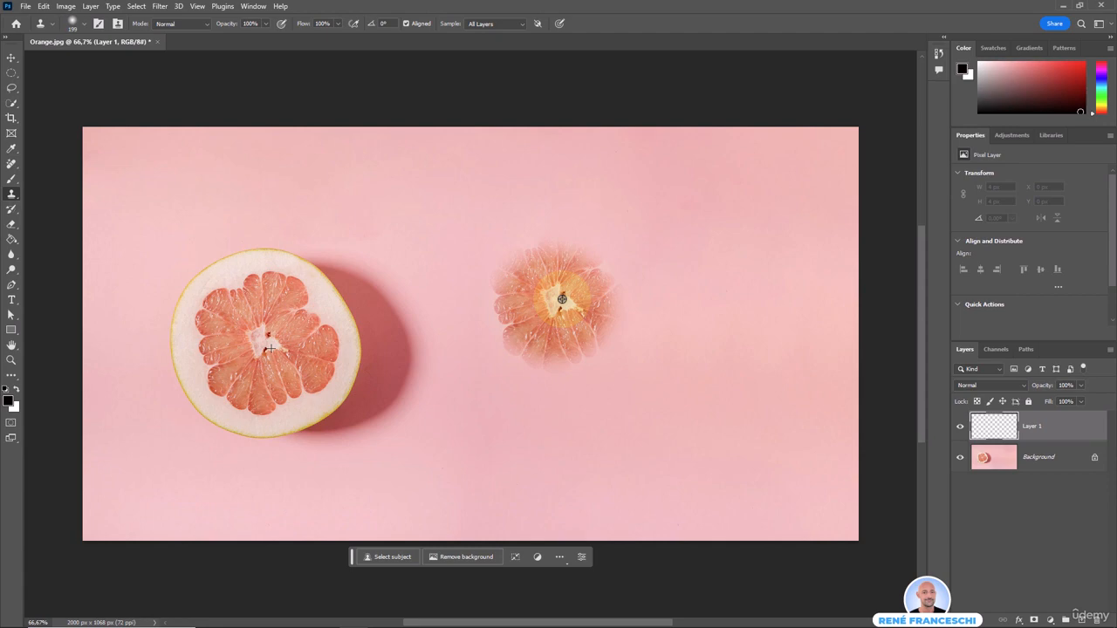
{"action": "mouse_move", "coordinate": [567, 302]}
{"action": "left_mouse_down"}
{"action": "mouse_move", "coordinate": [545, 314]}
{"action": "mouse_move", "coordinate": [556, 298]}
{"action": "mouse_move", "coordinate": [572, 314]}
{"action": "mouse_move", "coordinate": [545, 318]}
{"action": "mouse_move", "coordinate": [576, 301]}
{"action": "mouse_move", "coordinate": [565, 298]}
{"action": "mouse_move", "coordinate": [553, 248]}
{"action": "mouse_move", "coordinate": [559, 223]}
{"action": "mouse_move", "coordinate": [580, 228]}
{"action": "mouse_move", "coordinate": [622, 289]}
{"action": "mouse_move", "coordinate": [634, 279]}
{"action": "mouse_move", "coordinate": [641, 292]}
{"action": "mouse_move", "coordinate": [611, 260]}
{"action": "mouse_move", "coordinate": [646, 294]}
{"action": "mouse_move", "coordinate": [641, 359]}
{"action": "mouse_move", "coordinate": [597, 391]}
{"action": "mouse_move", "coordinate": [552, 387]}
{"action": "mouse_move", "coordinate": [508, 357]}
{"action": "mouse_move", "coordinate": [488, 323]}
{"action": "mouse_move", "coordinate": [519, 360]}
{"action": "mouse_move", "coordinate": [507, 261]}
{"action": "mouse_move", "coordinate": [534, 258]}
{"action": "mouse_move", "coordinate": [537, 244]}
{"action": "mouse_move", "coordinate": [587, 255]}
{"action": "mouse_move", "coordinate": [581, 324]}
{"action": "mouse_move", "coordinate": [541, 330]}
{"action": "mouse_move", "coordinate": [586, 337]}
{"action": "mouse_move", "coordinate": [574, 328]}
{"action": "left_mouse_up"}
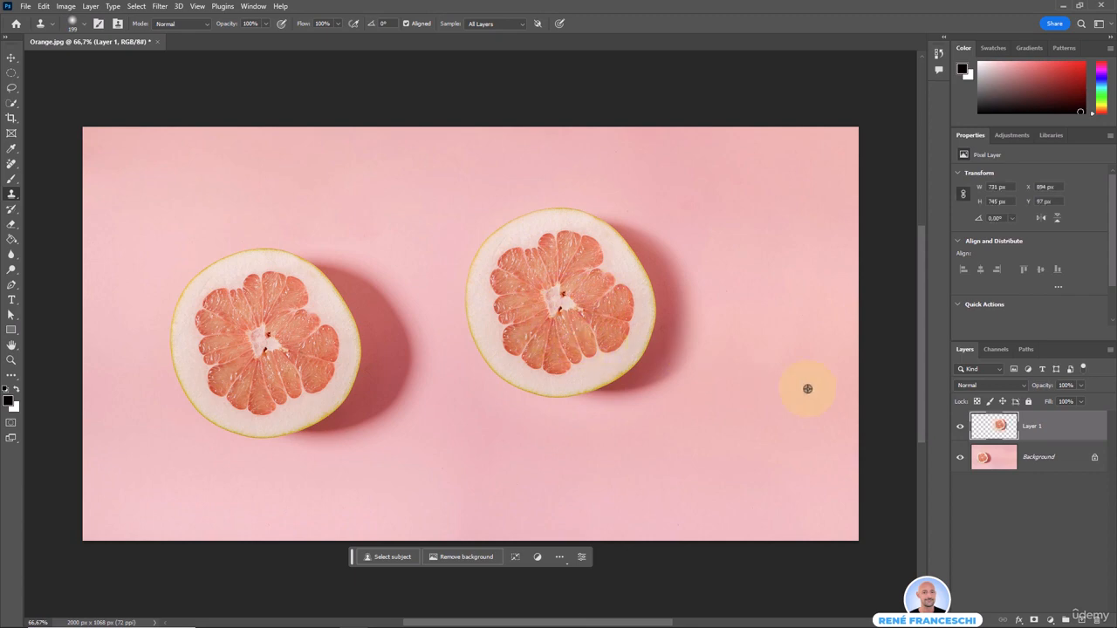
Hide and reshow Layer 1 to compare, and move the cloned grapefruit to about X 932 px, Y 178 px
{"action": "left_click", "coordinate": [960, 427]}
{"action": "left_click", "coordinate": [960, 427]}
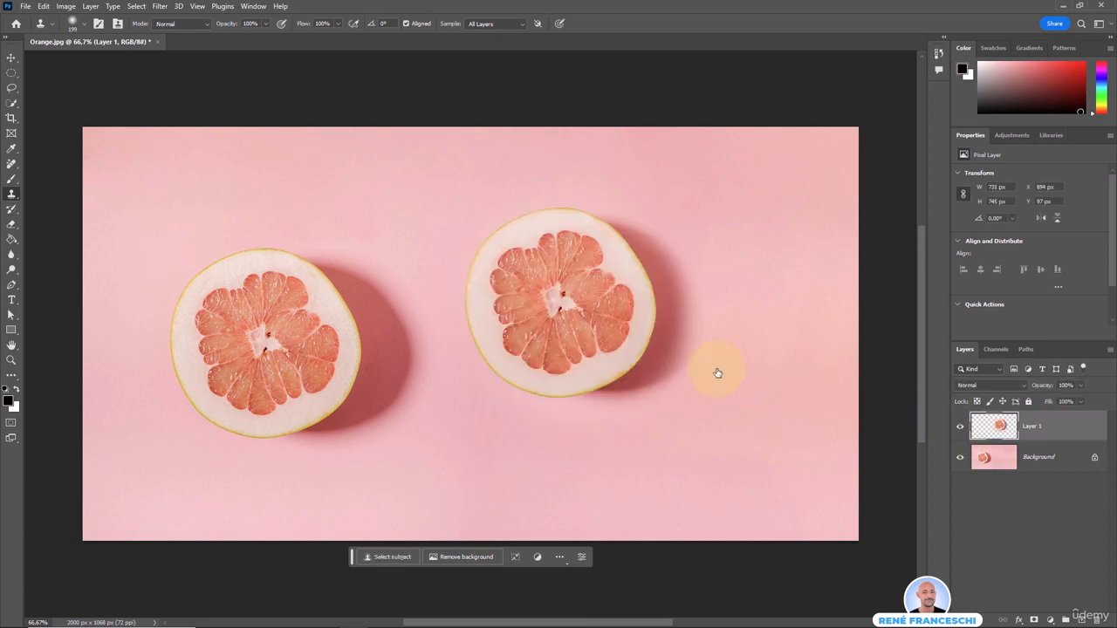
{"action": "key", "text": "v"}
{"action": "left_click_drag", "start_coordinate": [654, 332], "coordinate": [661, 360]}
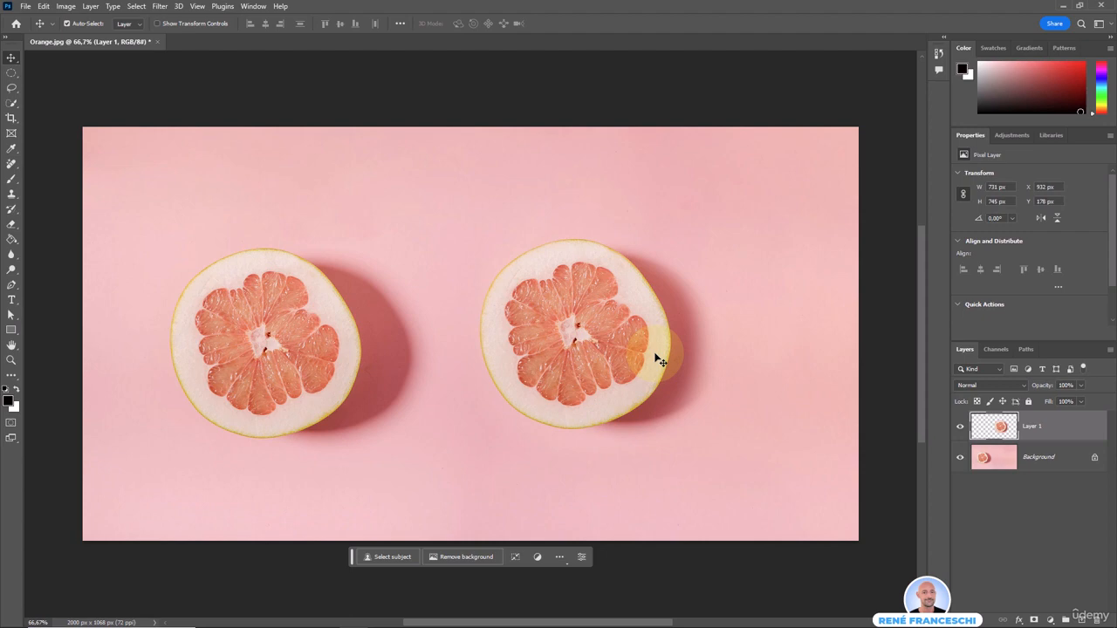
Switch to File Explorer and open the Time image as a separate document in Photoshop
{"action": "left_click", "coordinate": [212, 618]}
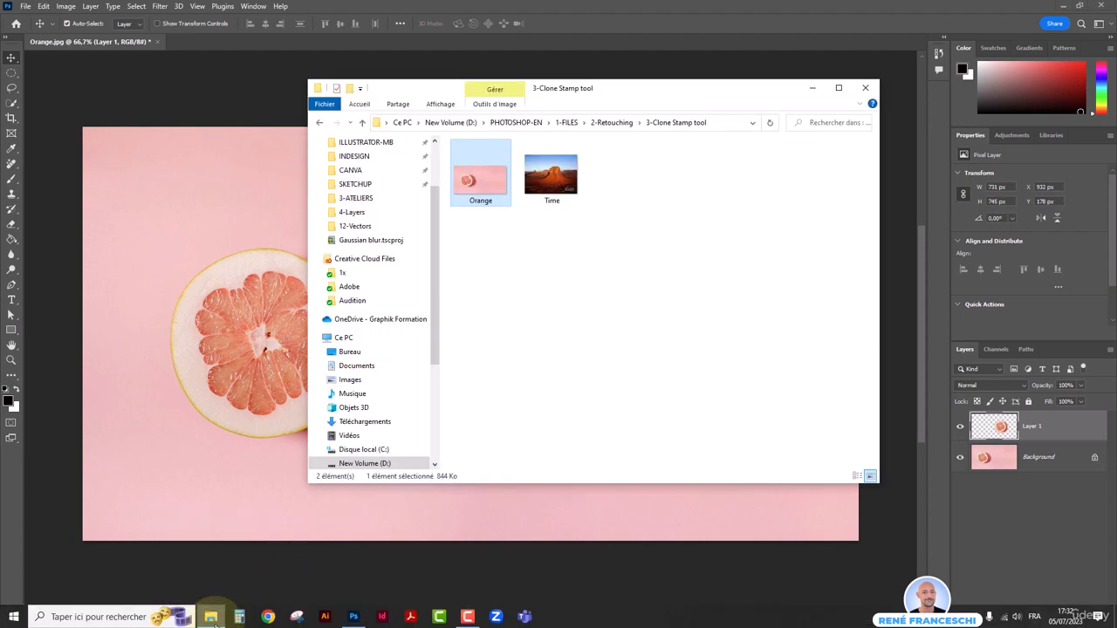
{"action": "left_click", "coordinate": [551, 183]}
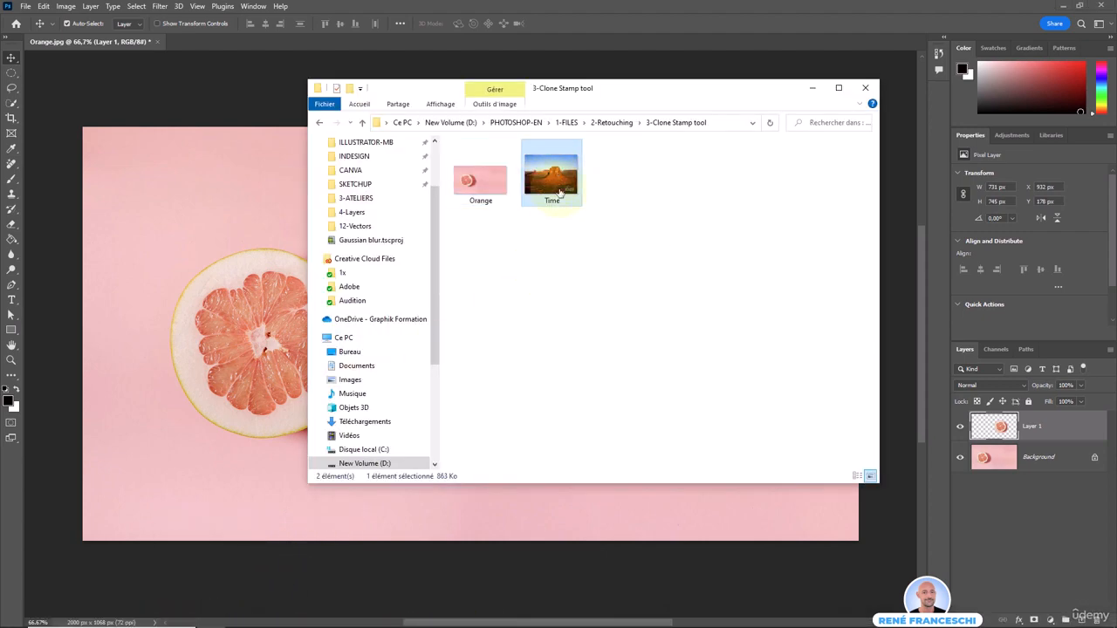
{"action": "left_click_drag", "start_coordinate": [552, 179], "coordinate": [206, 44]}
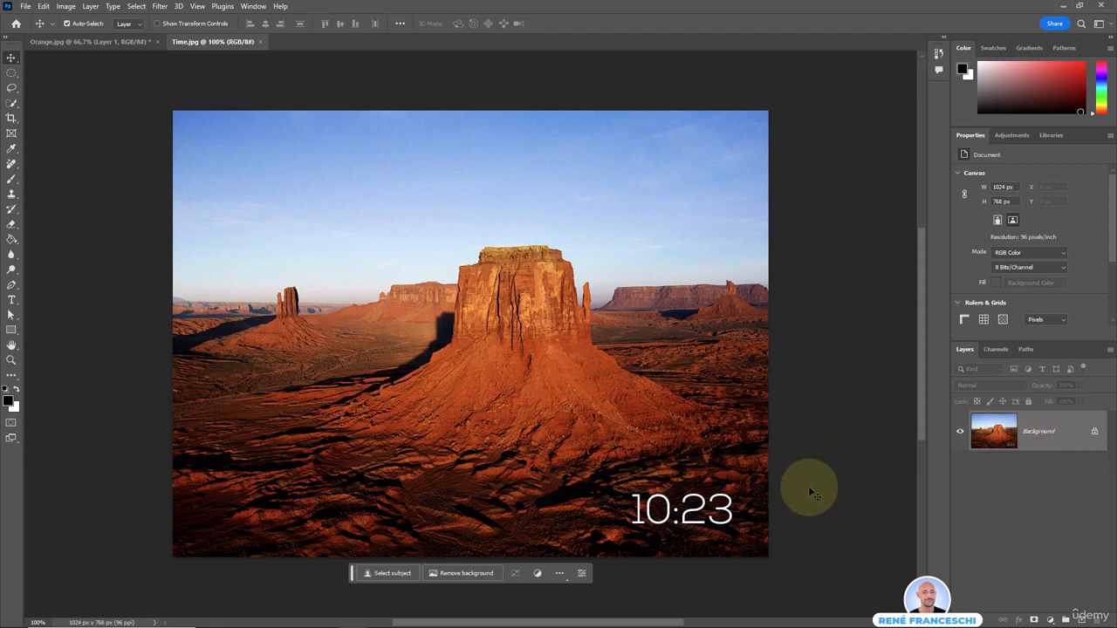
Set the Clone Stamp brush to 31 px with 100% hardness for the desert photo
{"action": "left_click", "coordinate": [12, 196]}
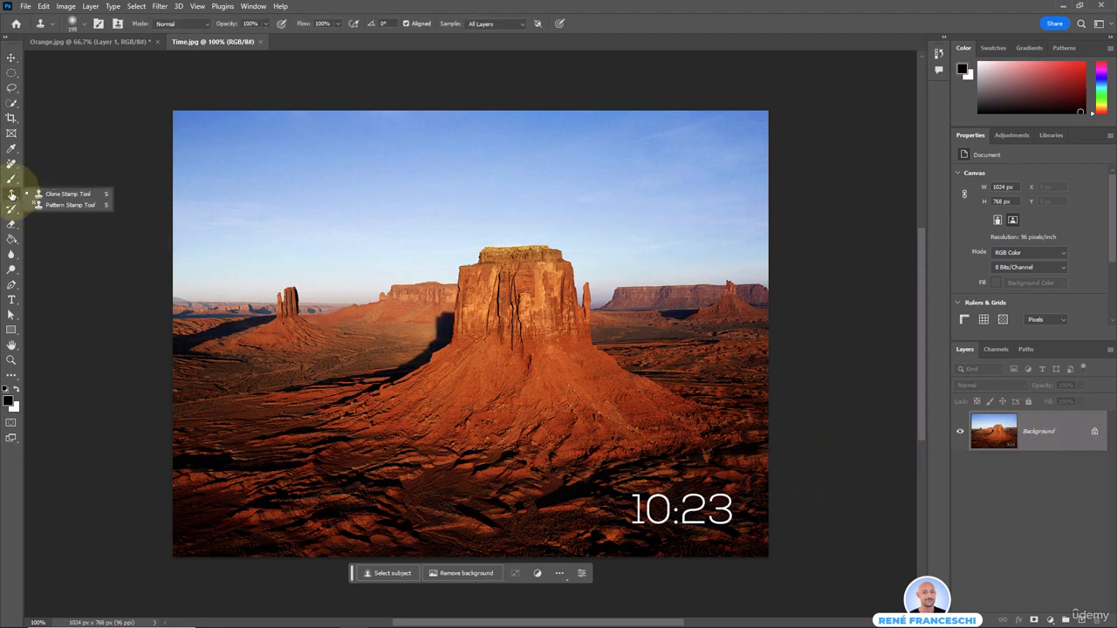
{"action": "left_click", "coordinate": [68, 193]}
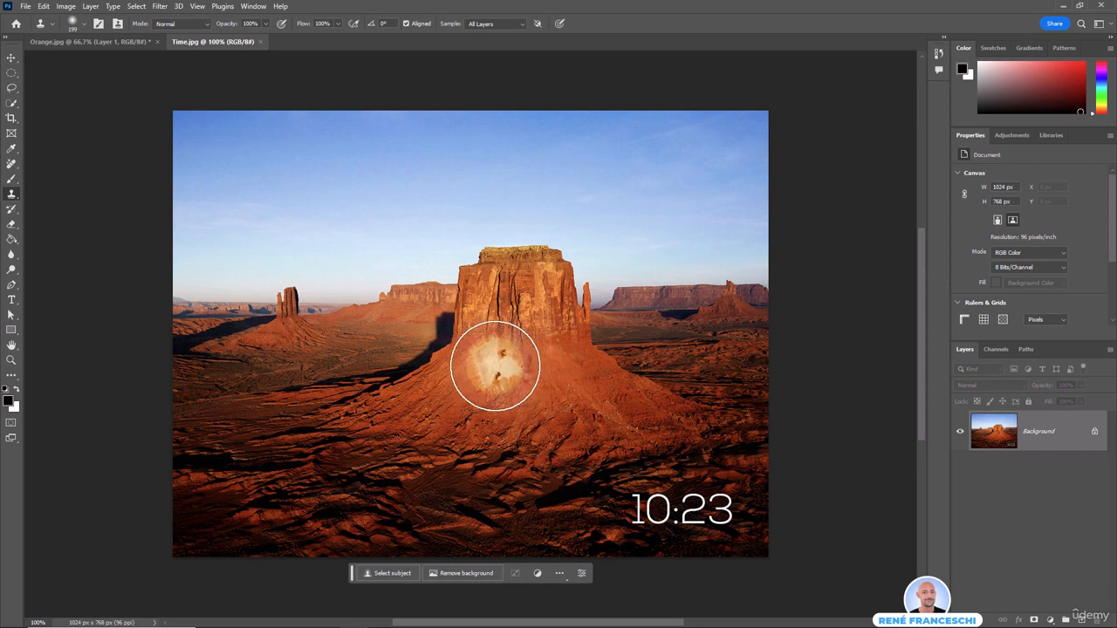
{"action": "right_click", "coordinate": [498, 366]}
{"action": "left_click_drag", "start_coordinate": [578, 394], "coordinate": [566, 400]}
{"action": "left_click", "coordinate": [672, 478]}
{"action": "right_click", "coordinate": [562, 391]}
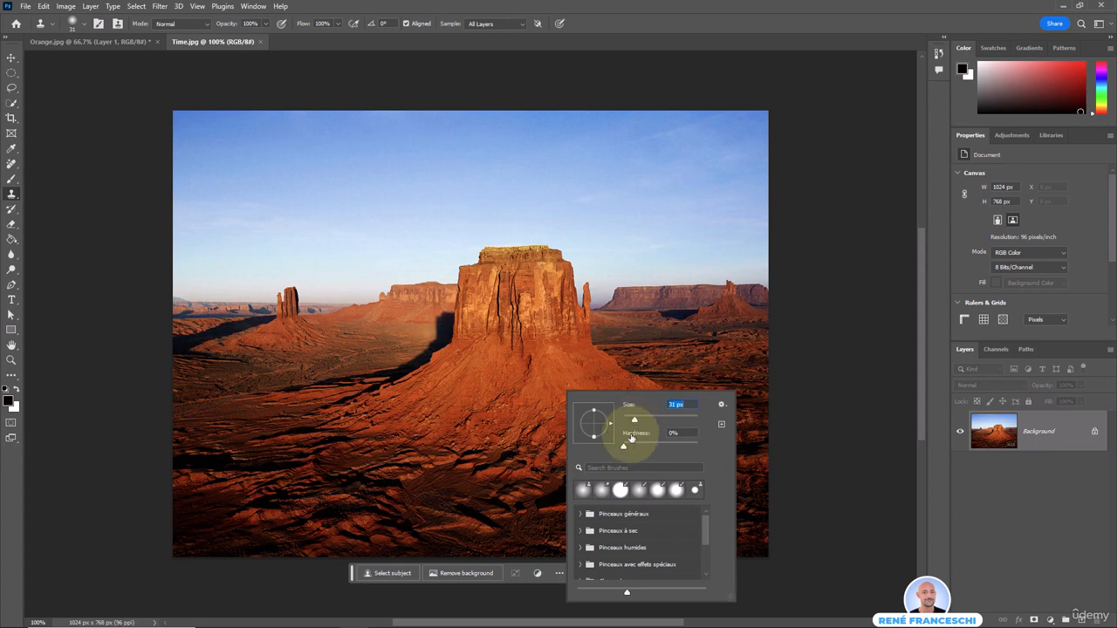
{"action": "left_click_drag", "start_coordinate": [625, 448], "coordinate": [703, 457]}
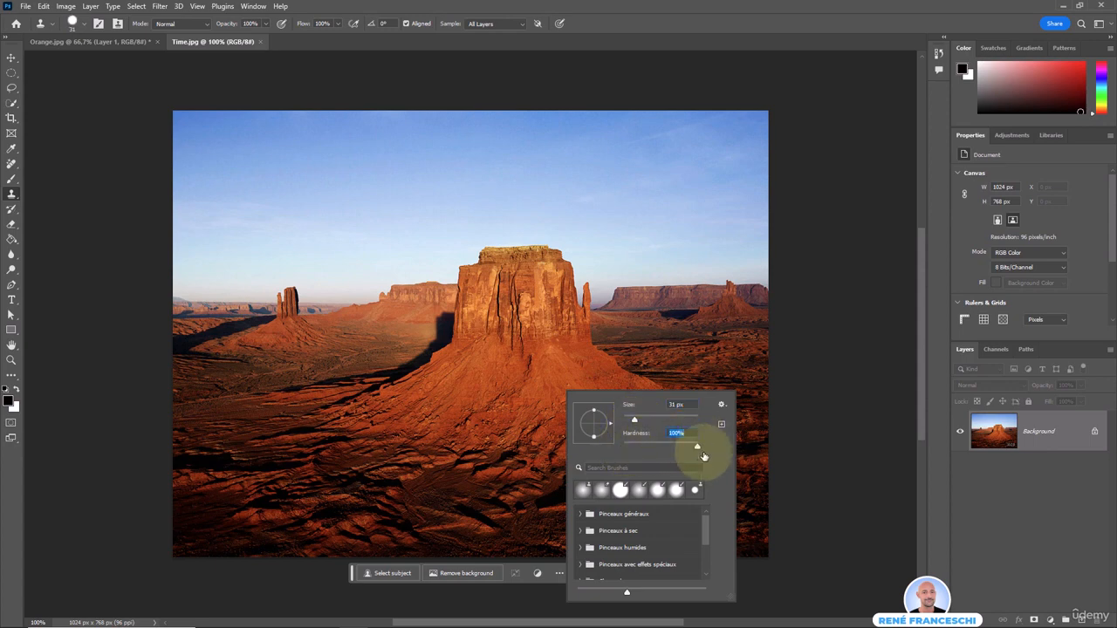
{"action": "key", "text": "Return"}
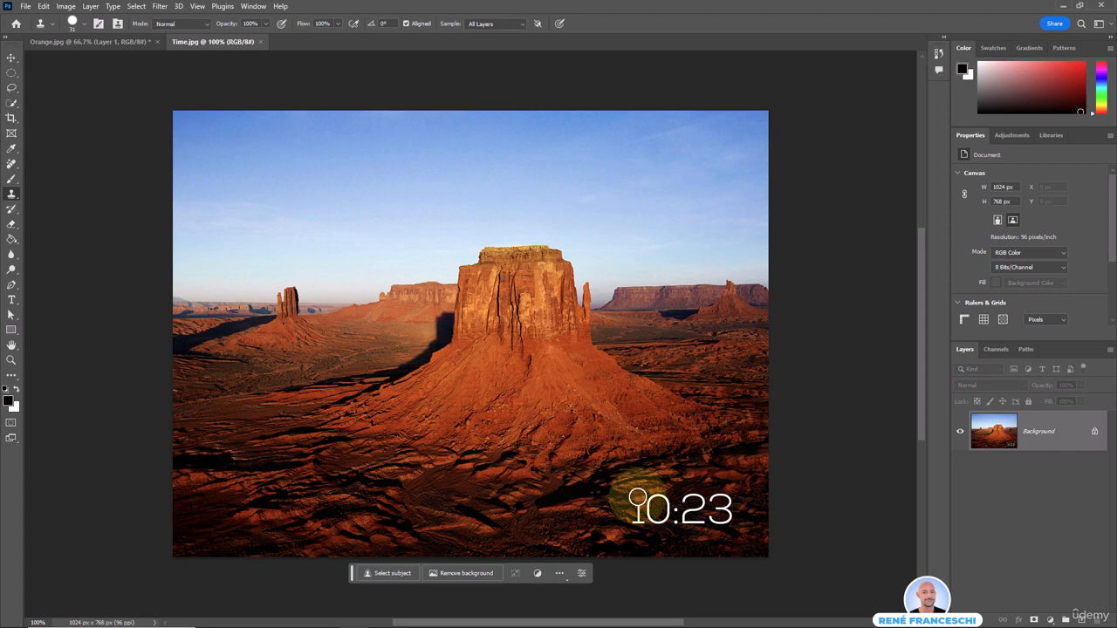
Clone nearby desert ground over the white 10:23 text on the Background layer to remove it
{"action": "mouse_move", "coordinate": [635, 499]}
{"action": "left_mouse_down"}
{"action": "mouse_move", "coordinate": [635, 515]}
{"action": "mouse_move", "coordinate": [656, 500]}
{"action": "left_mouse_up"}
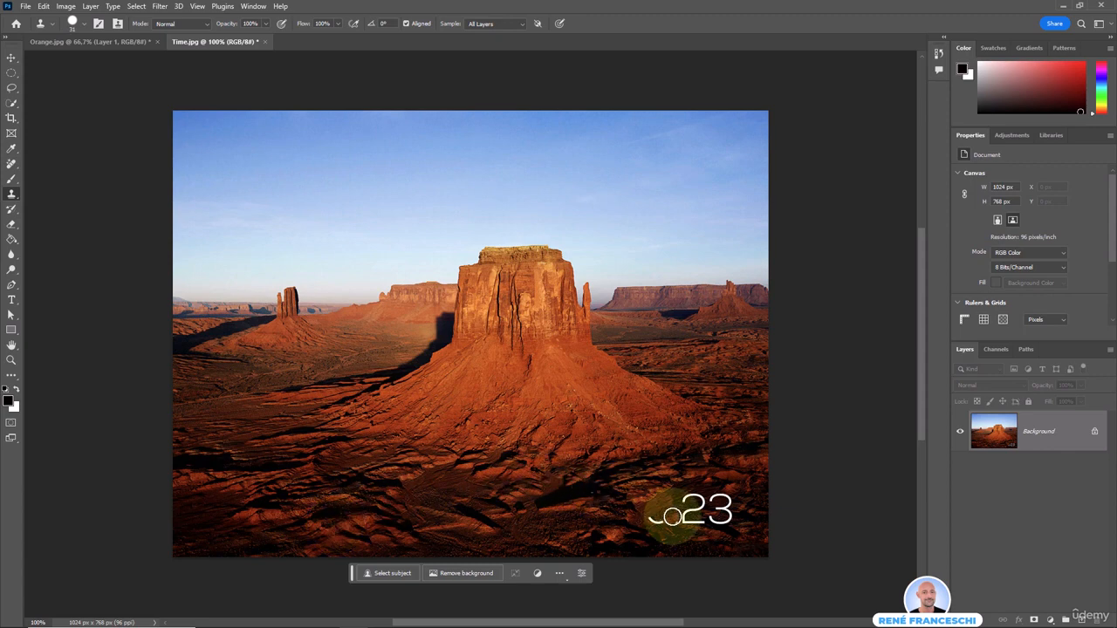
{"action": "mouse_move", "coordinate": [653, 516]}
{"action": "left_mouse_down"}
{"action": "mouse_move", "coordinate": [661, 511]}
{"action": "mouse_move", "coordinate": [633, 529]}
{"action": "mouse_move", "coordinate": [682, 515]}
{"action": "mouse_move", "coordinate": [670, 511]}
{"action": "mouse_move", "coordinate": [685, 499]}
{"action": "mouse_move", "coordinate": [710, 506]}
{"action": "mouse_move", "coordinate": [693, 489]}
{"action": "mouse_move", "coordinate": [683, 514]}
{"action": "left_mouse_up"}
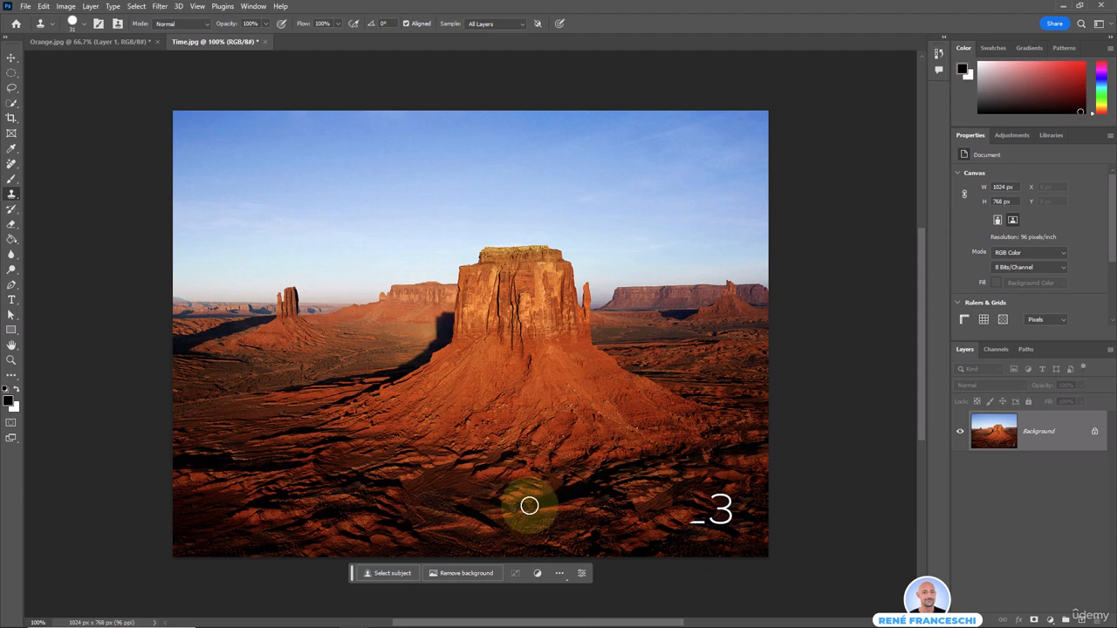
{"action": "mouse_move", "coordinate": [718, 498]}
{"action": "left_mouse_down"}
{"action": "mouse_move", "coordinate": [701, 521]}
{"action": "mouse_move", "coordinate": [760, 532]}
{"action": "mouse_move", "coordinate": [661, 542]}
{"action": "left_mouse_up"}
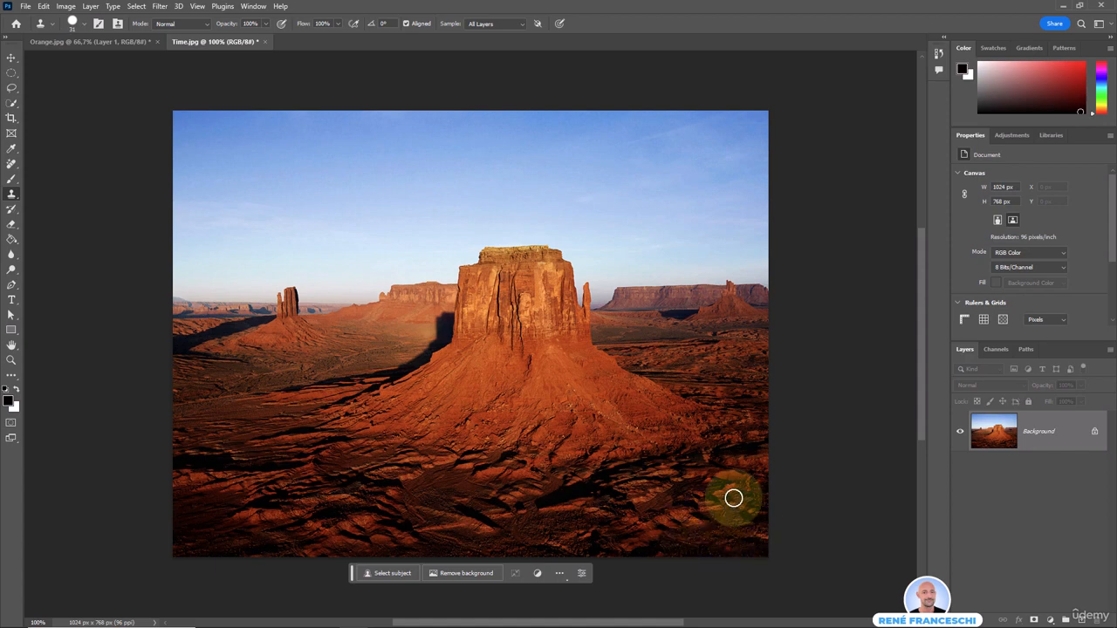